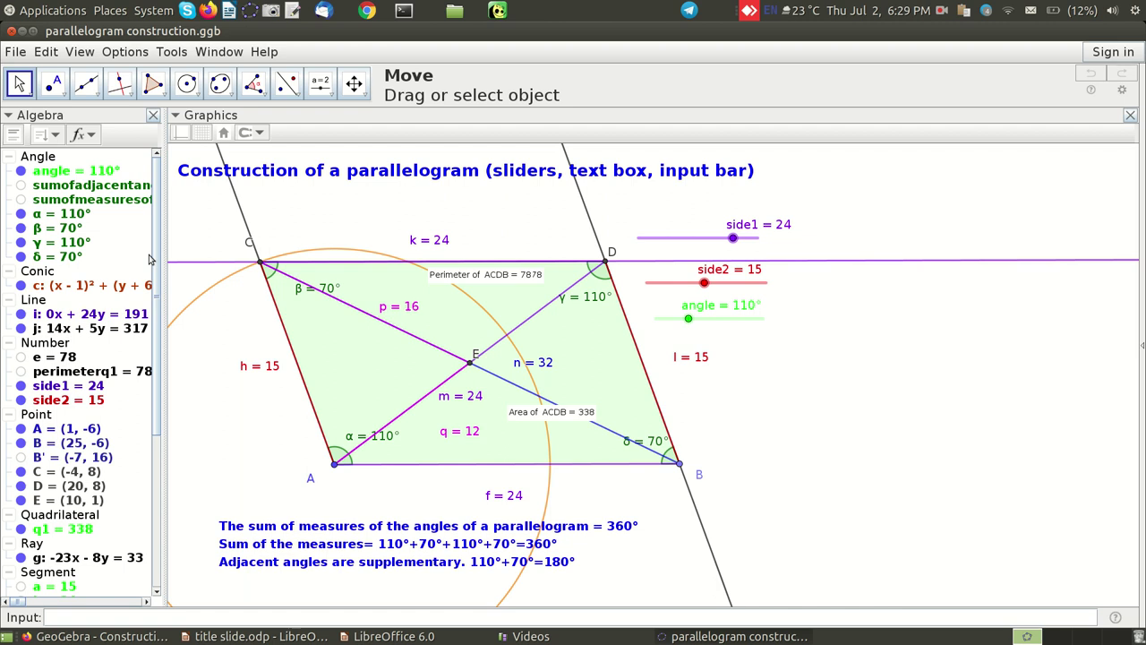
Show the Construction Protocol panel beside the parallelogram drawing from the View menu.
left_click(82, 52)
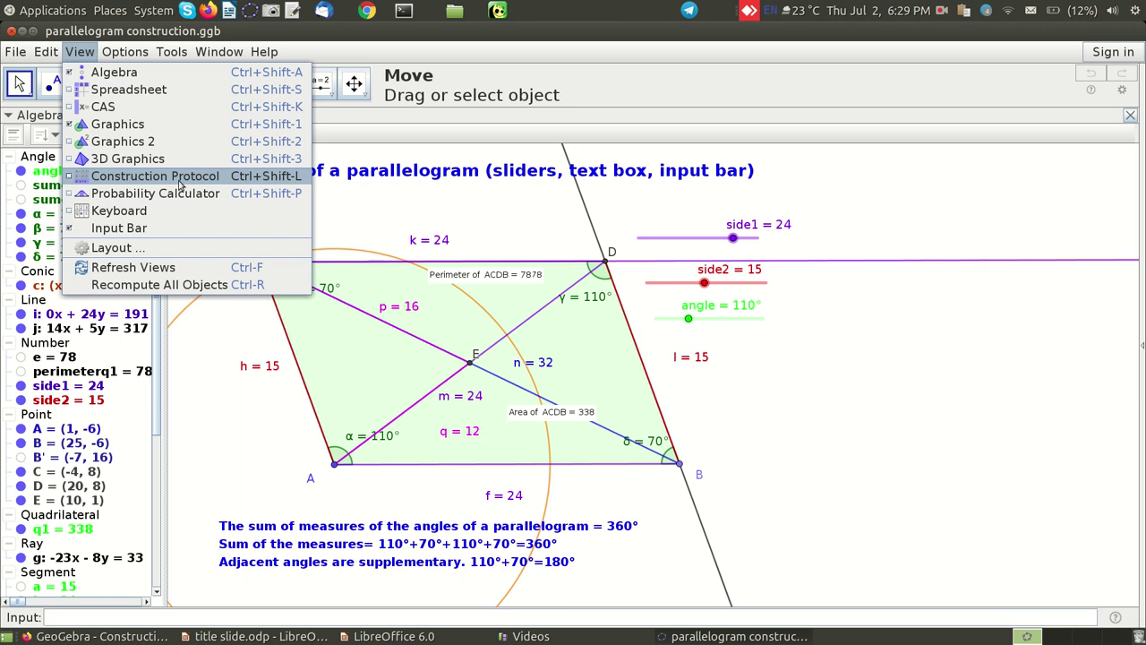
left_click(180, 178)
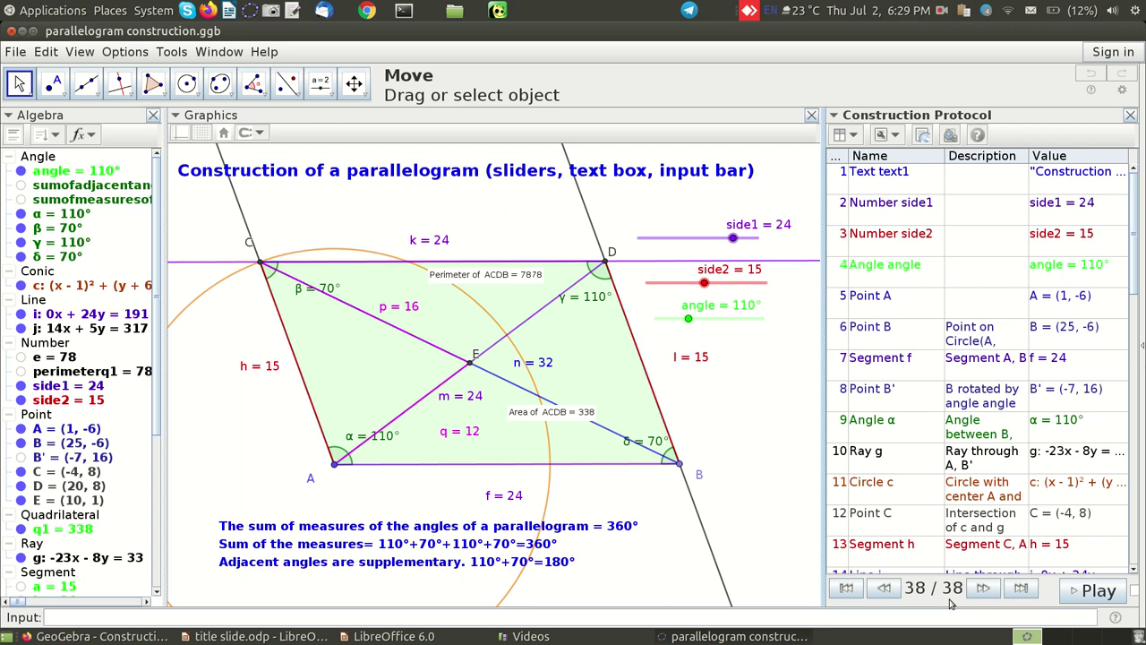
Rewind to step 1, advance three steps, jump to the last step, then rewind to step 1.
left_click(847, 588)
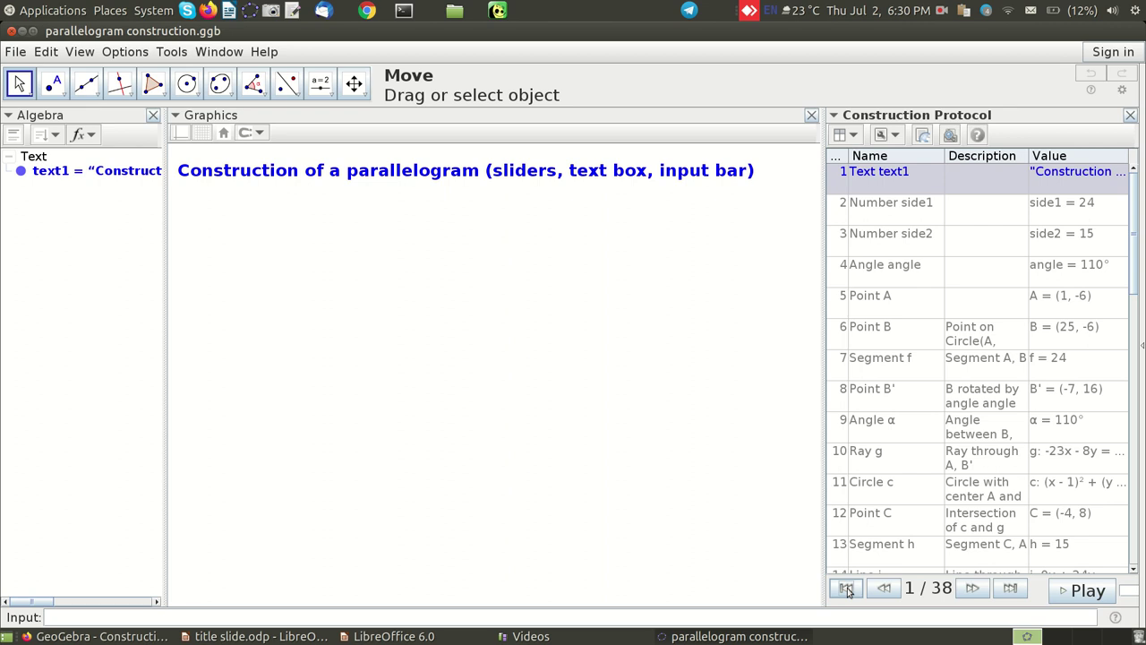
left_click(960, 590)
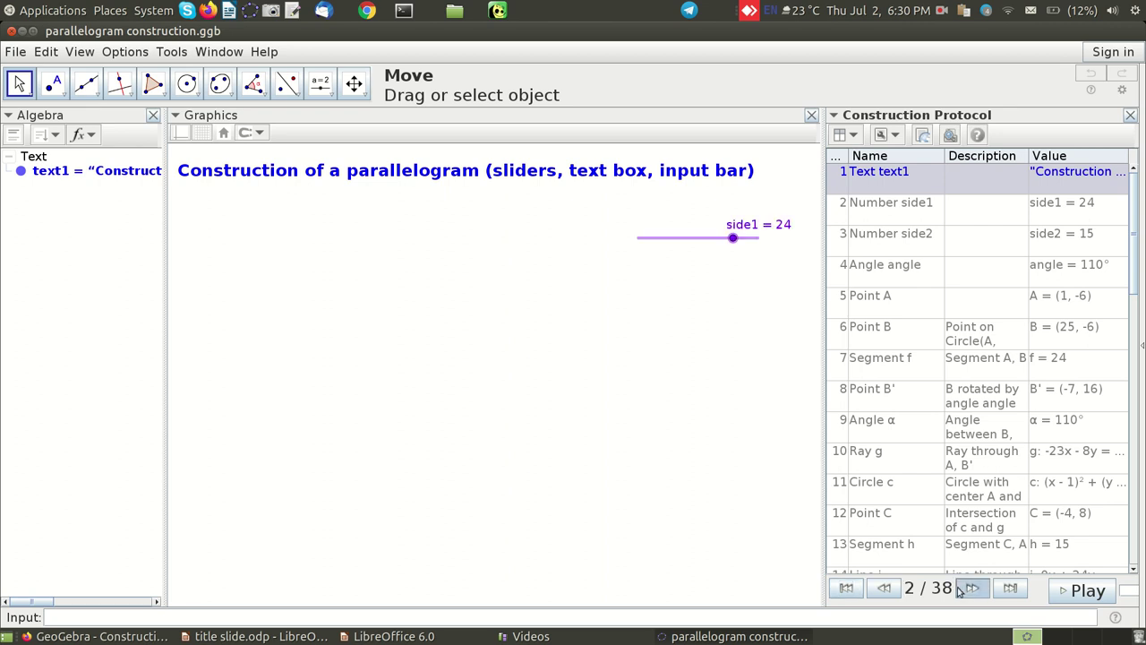
left_click(960, 591)
left_click(959, 590)
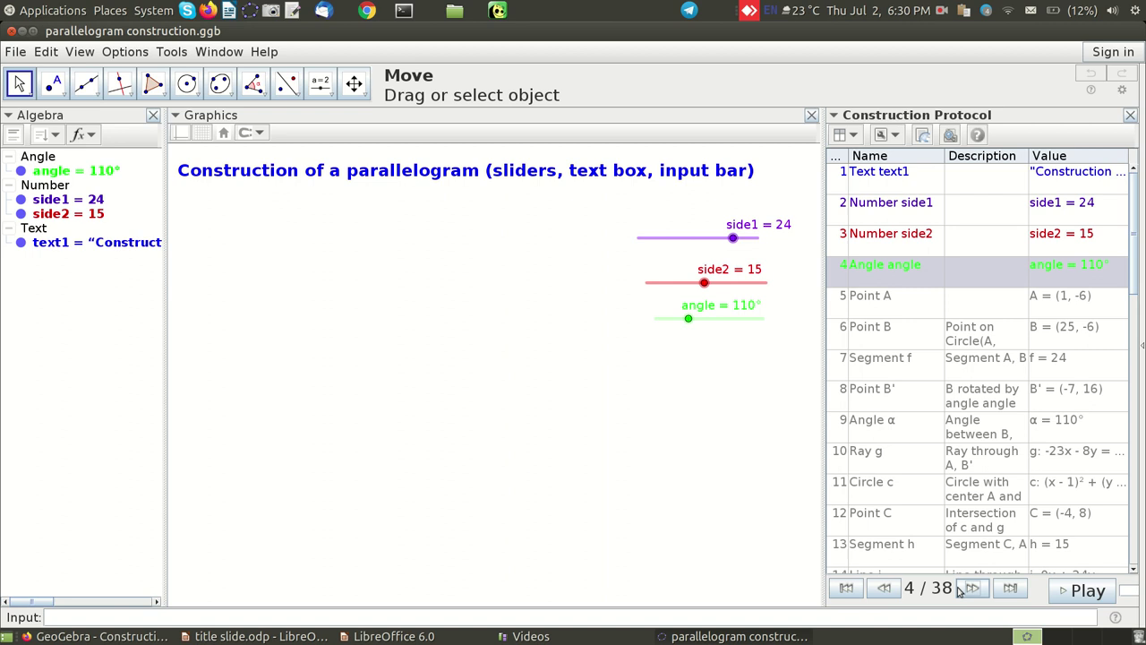
left_click(1004, 589)
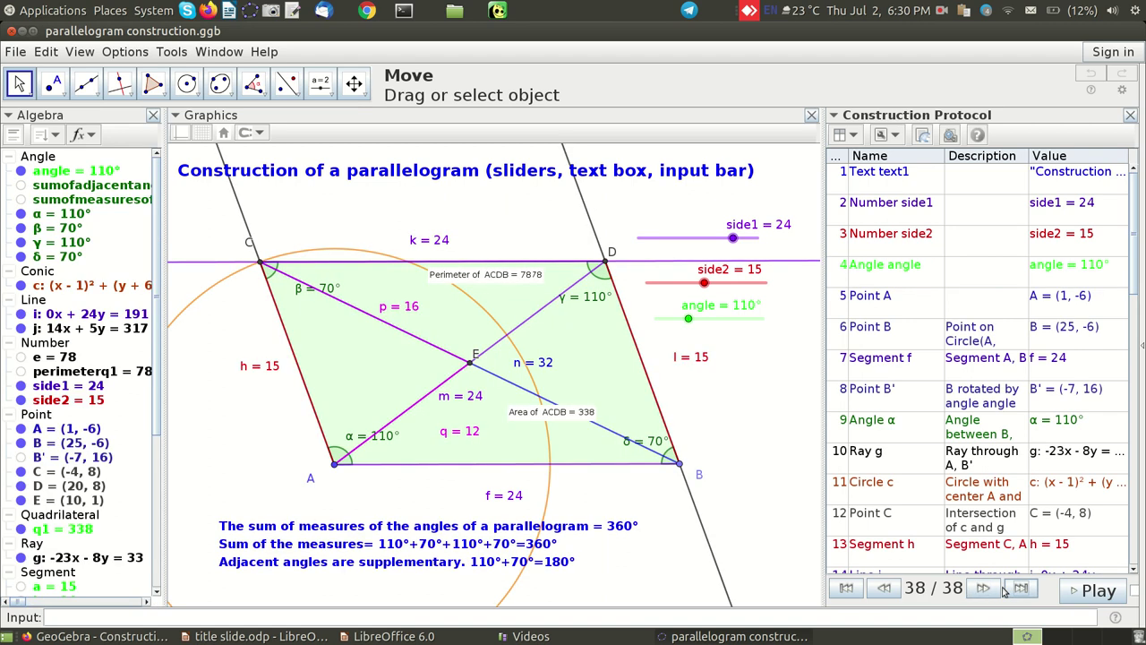
left_click(847, 589)
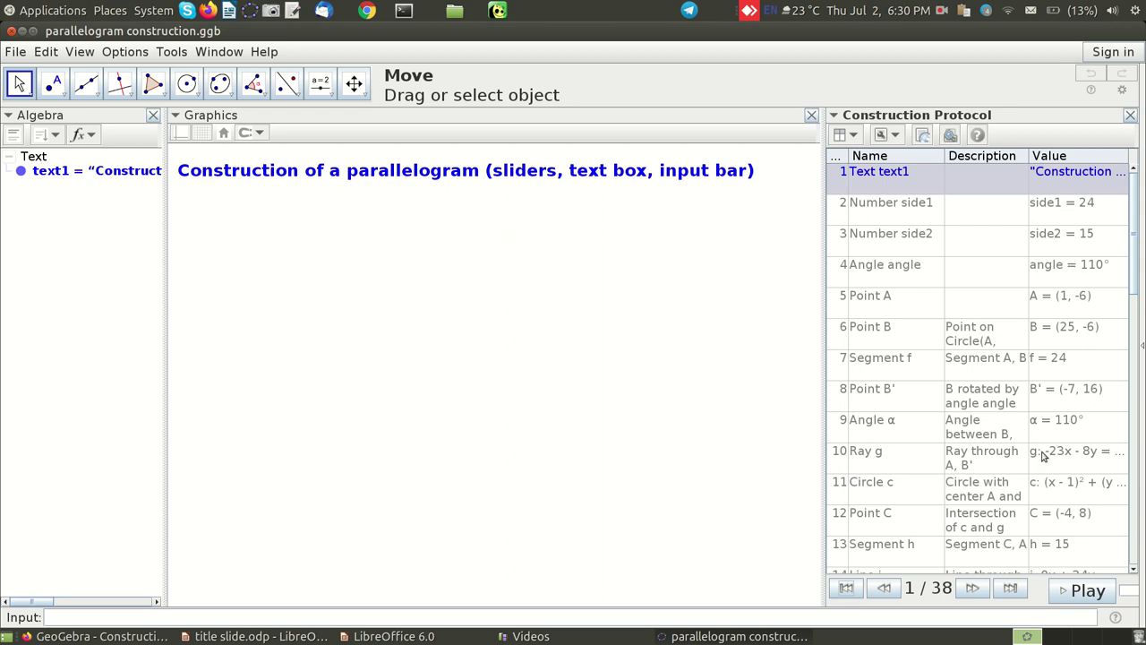
Advance from step 2 to step 10, adding the sliders, points A and B, segment f, angle α and ray g.
left_click(972, 589)
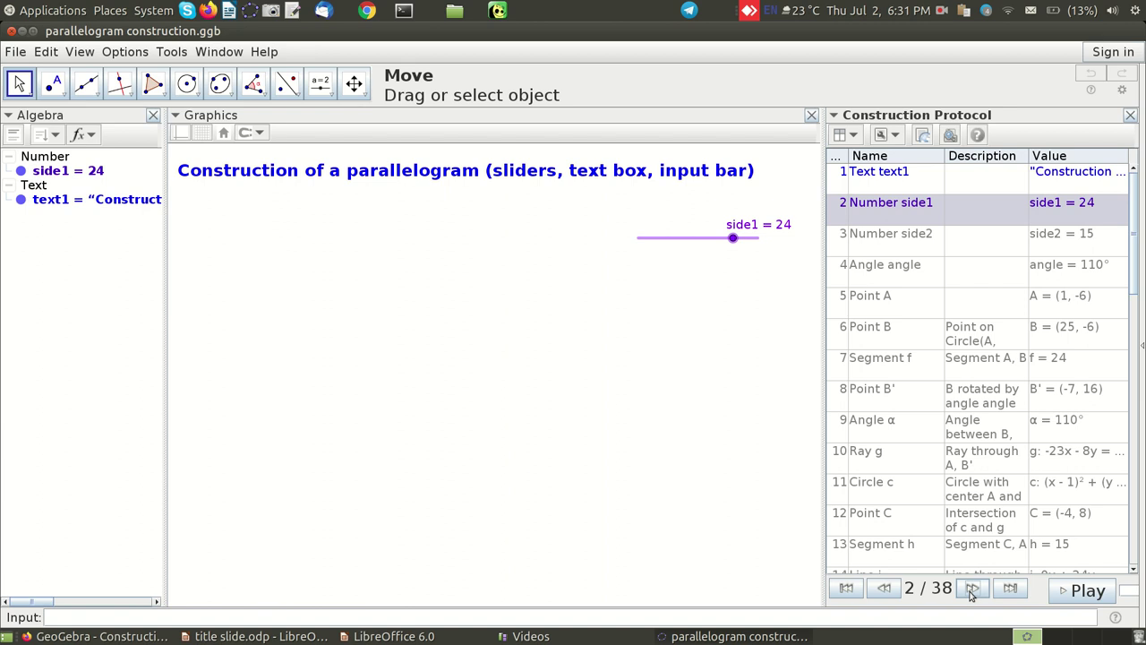
left_click(972, 588)
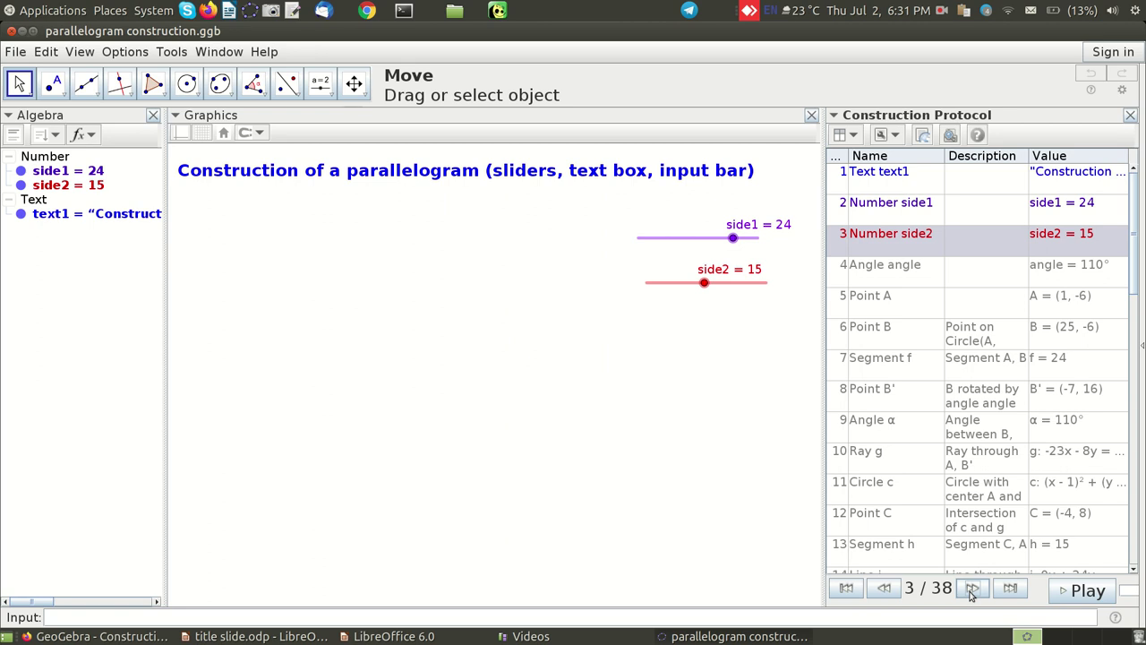
left_click(973, 589)
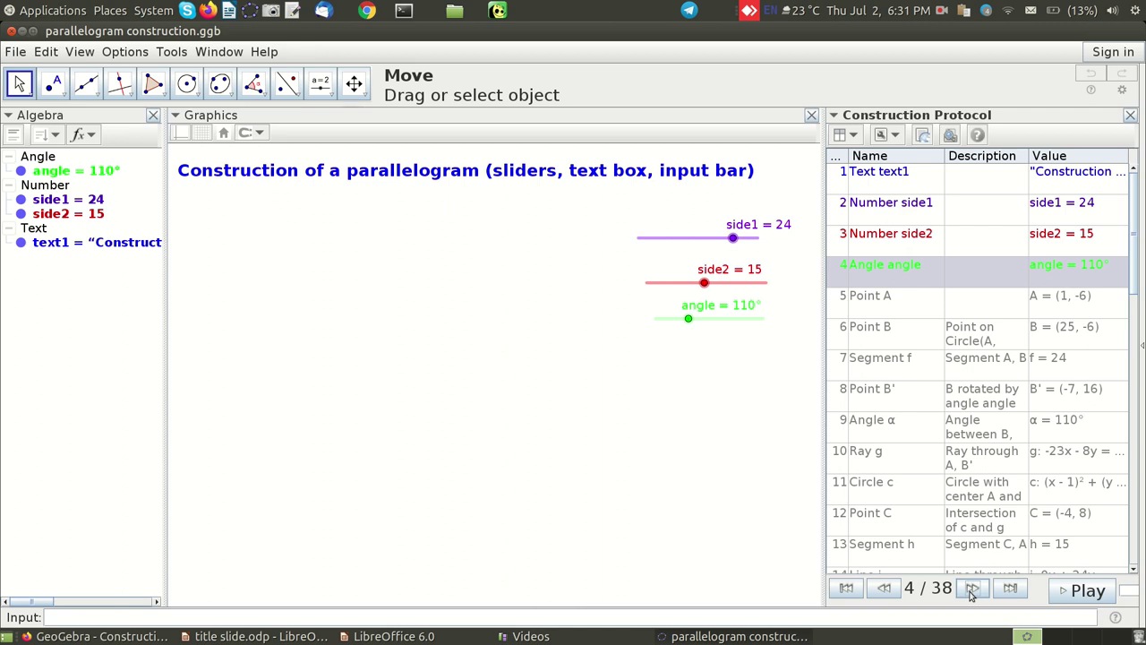
left_click(972, 588)
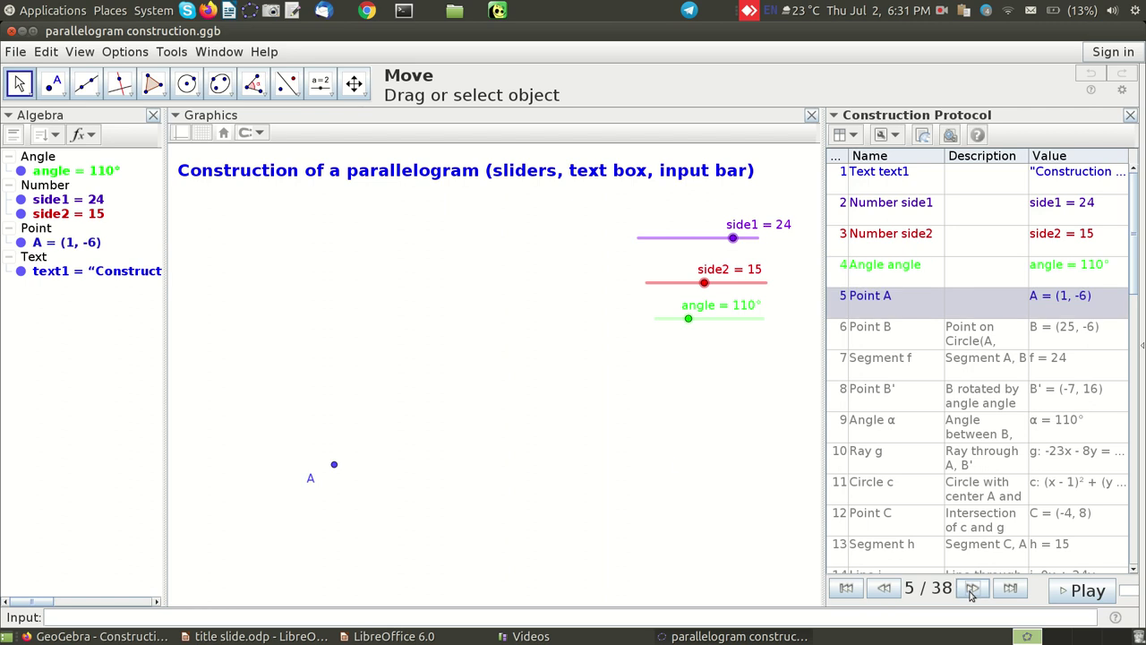
left_click(972, 589)
left_click(972, 589)
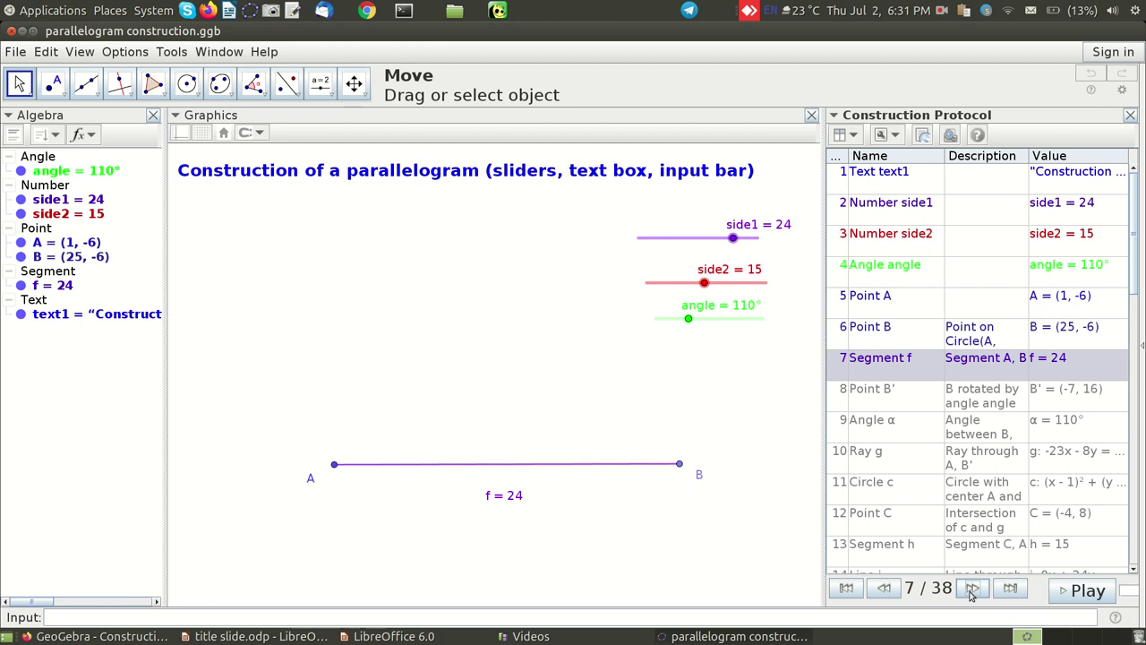
left_click(972, 588)
left_click(972, 588)
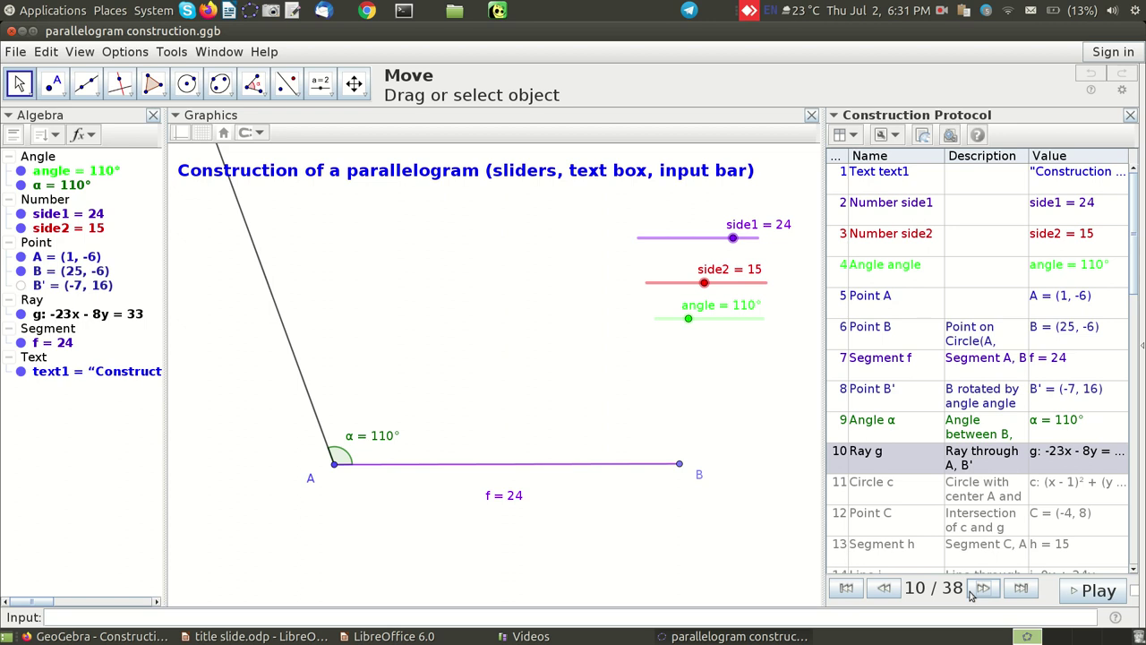
Rewind to step 1, widen the protocol panel, and start automatic playback of the construction.
left_click(846, 588)
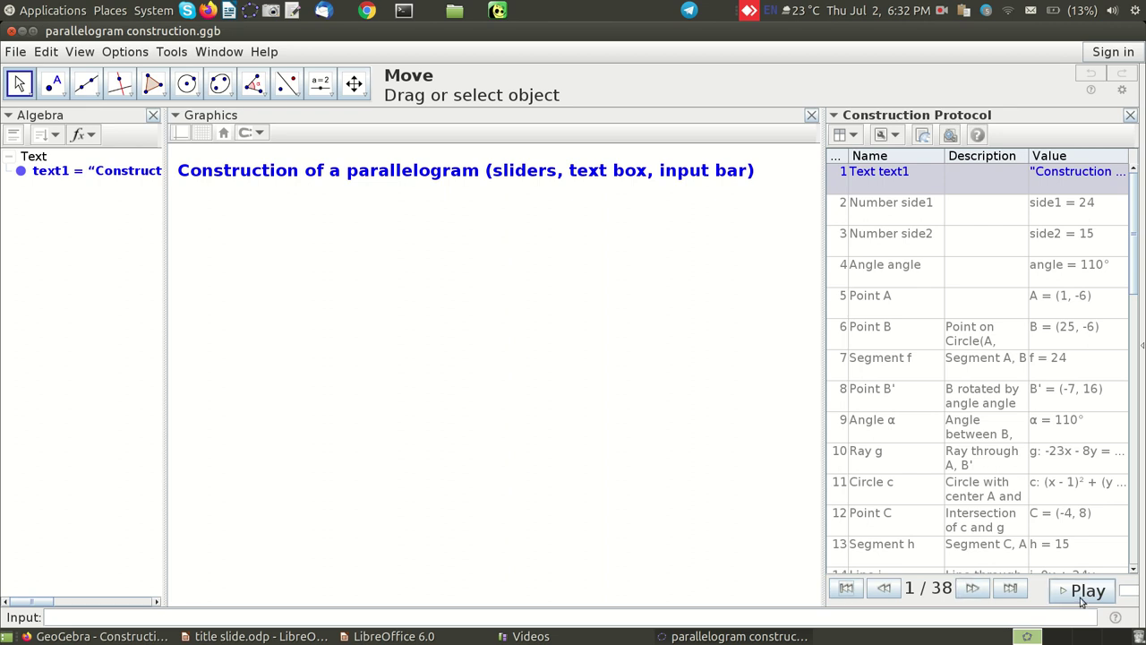
left_click_drag(818, 535, 806, 535)
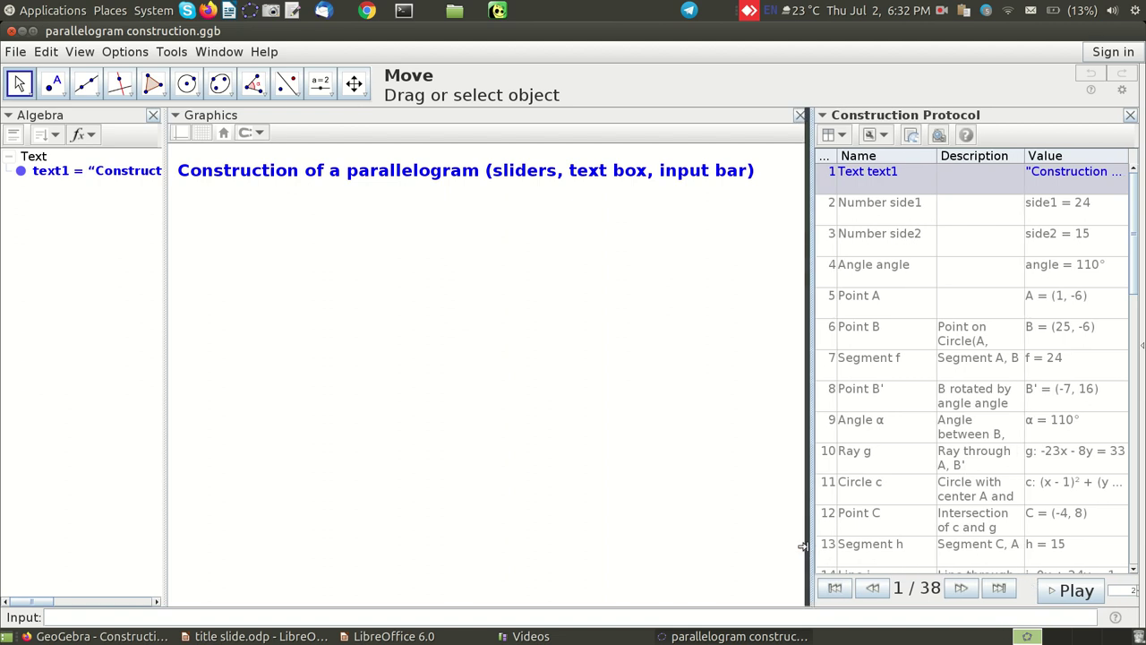
left_click_drag(808, 546, 804, 546)
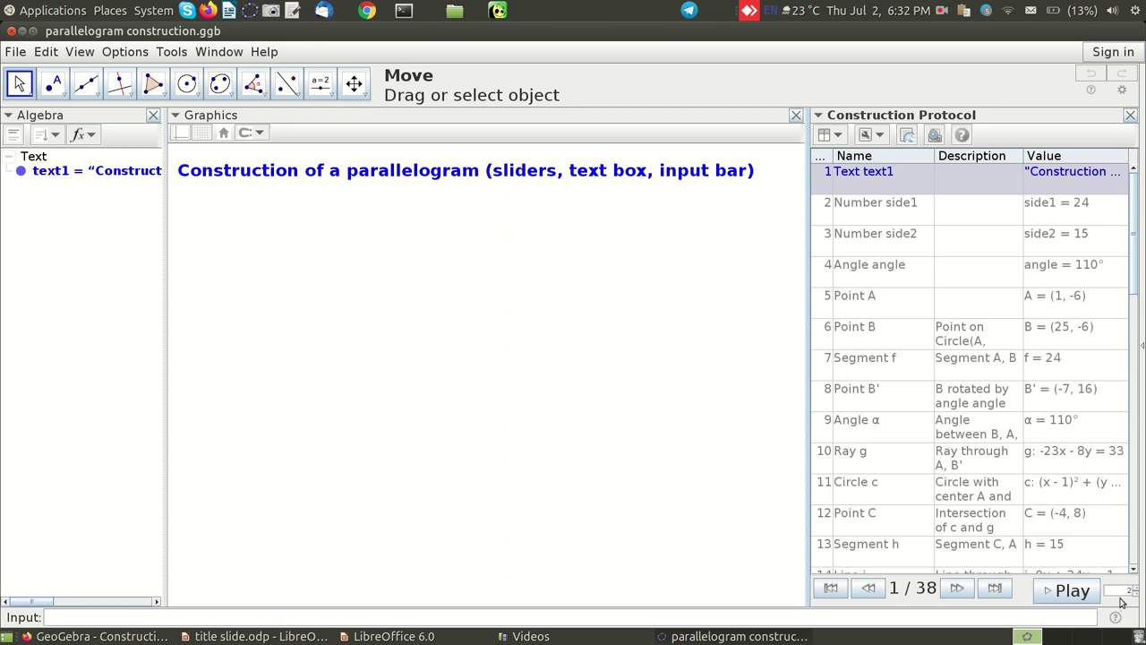
left_click(1073, 591)
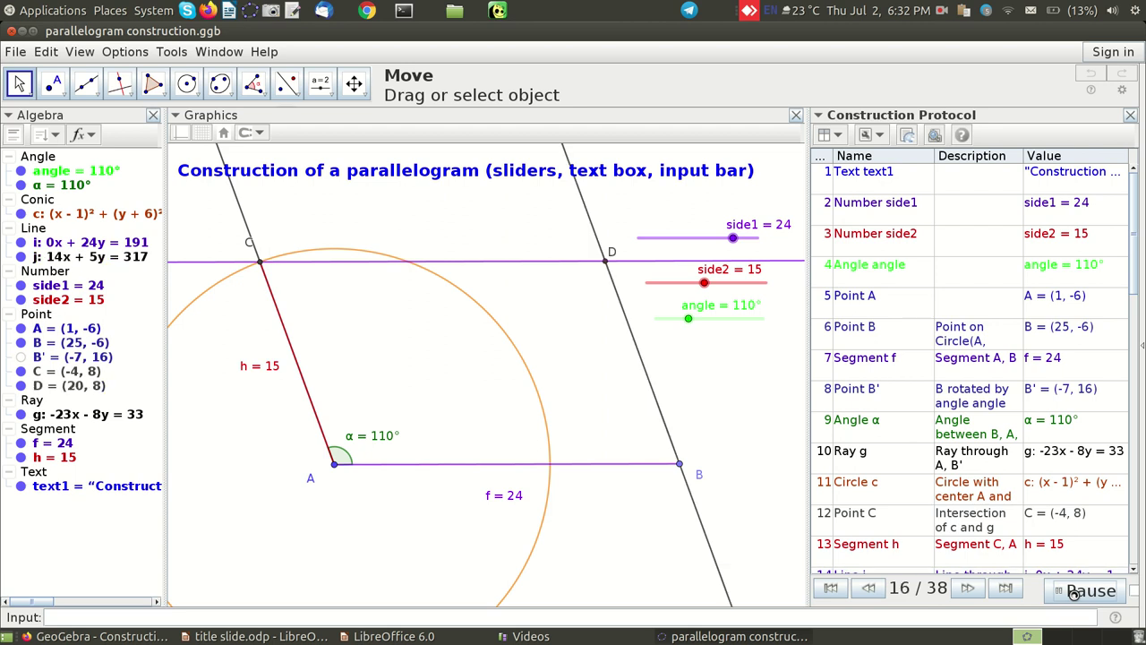
Pause playback at step 17, then export the protocol as a webpage overwriting parallelogram_construction.html.
left_click(1073, 594)
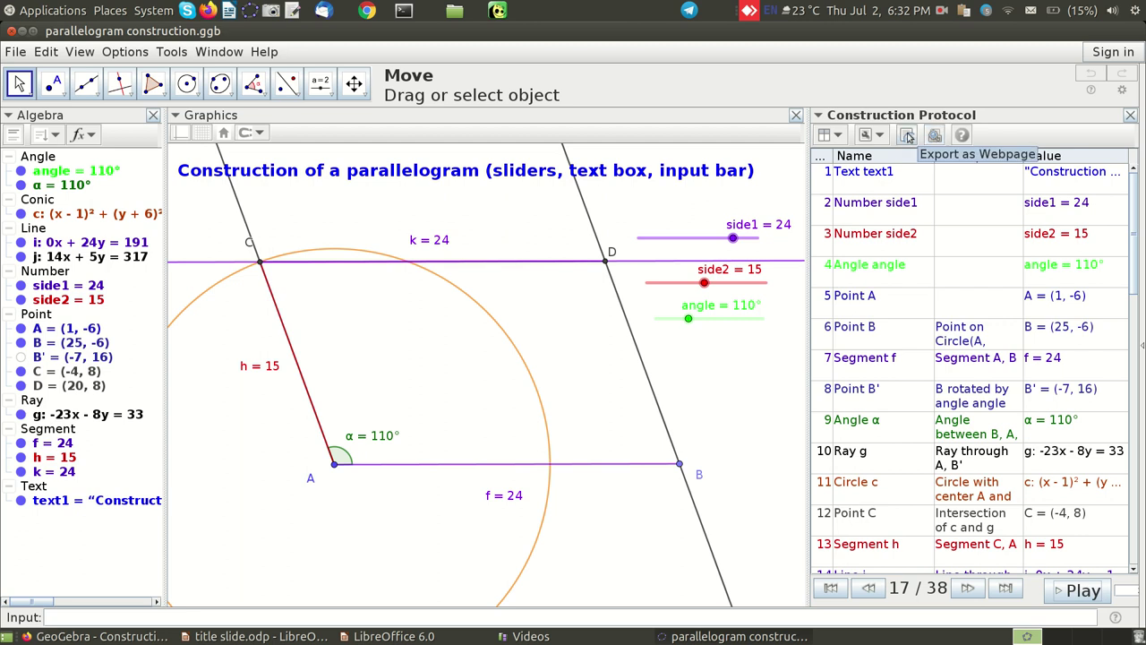
left_click(908, 135)
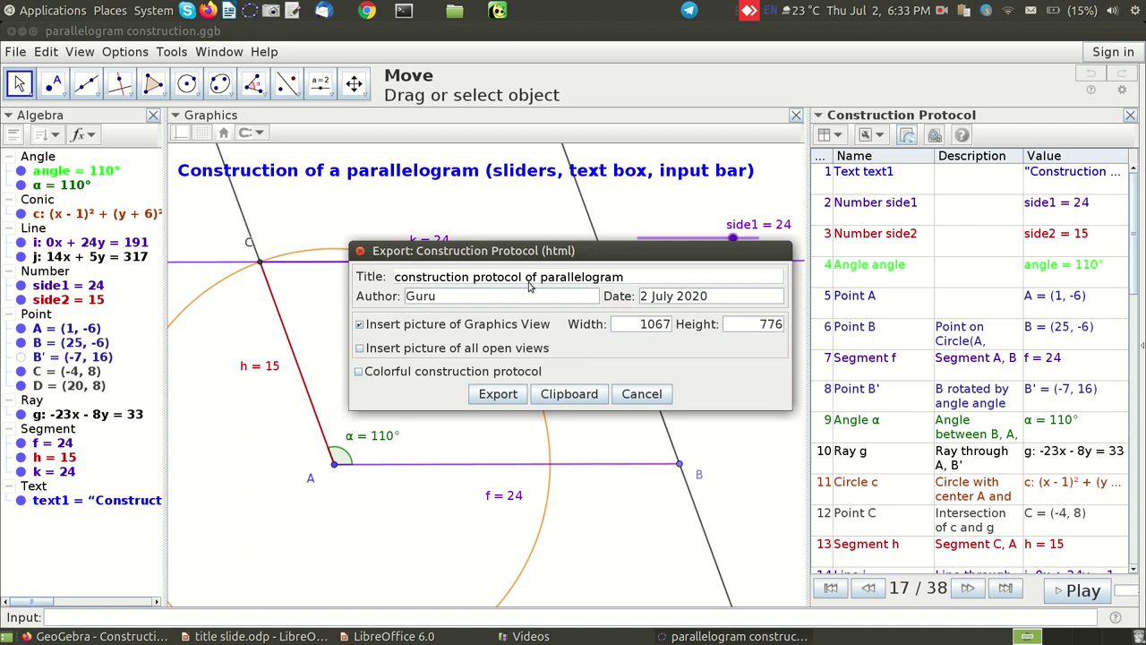
left_click(508, 397)
left_click(822, 448)
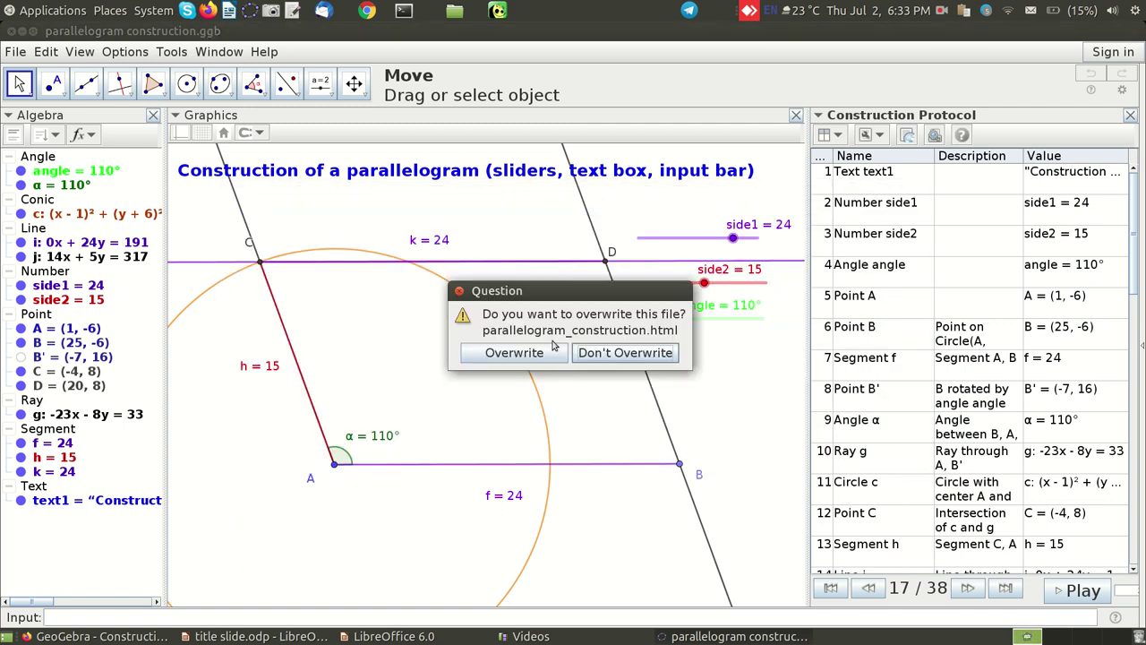
left_click(528, 352)
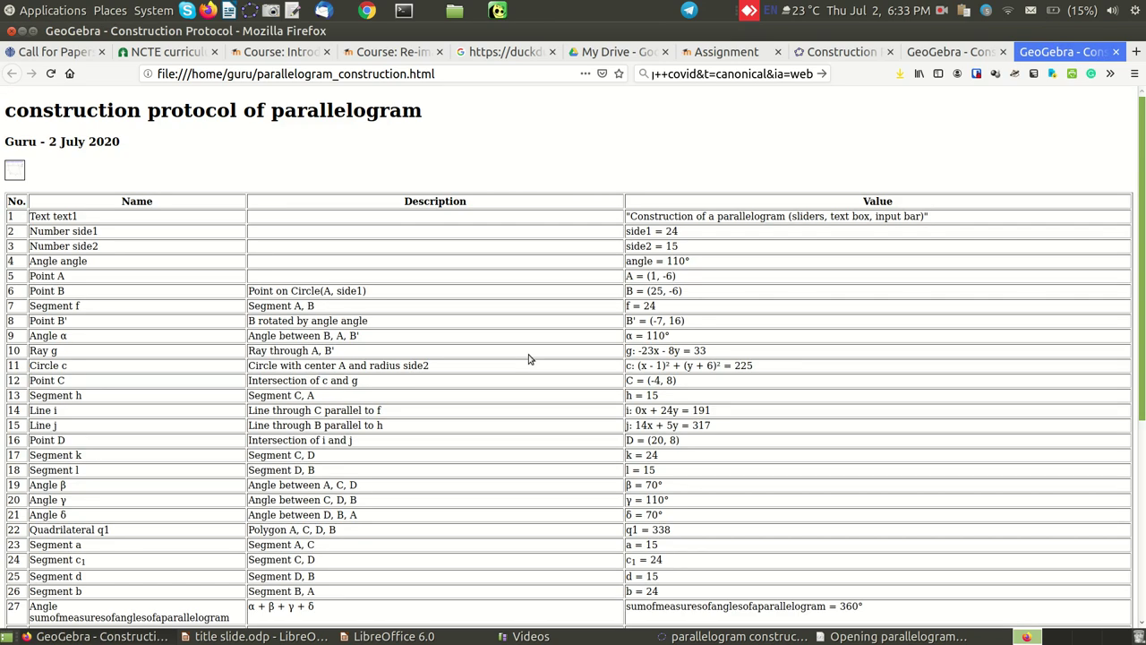
Scroll down the exported protocol page in Firefox to review the later construction steps.
scroll(528, 358, "down", 2)
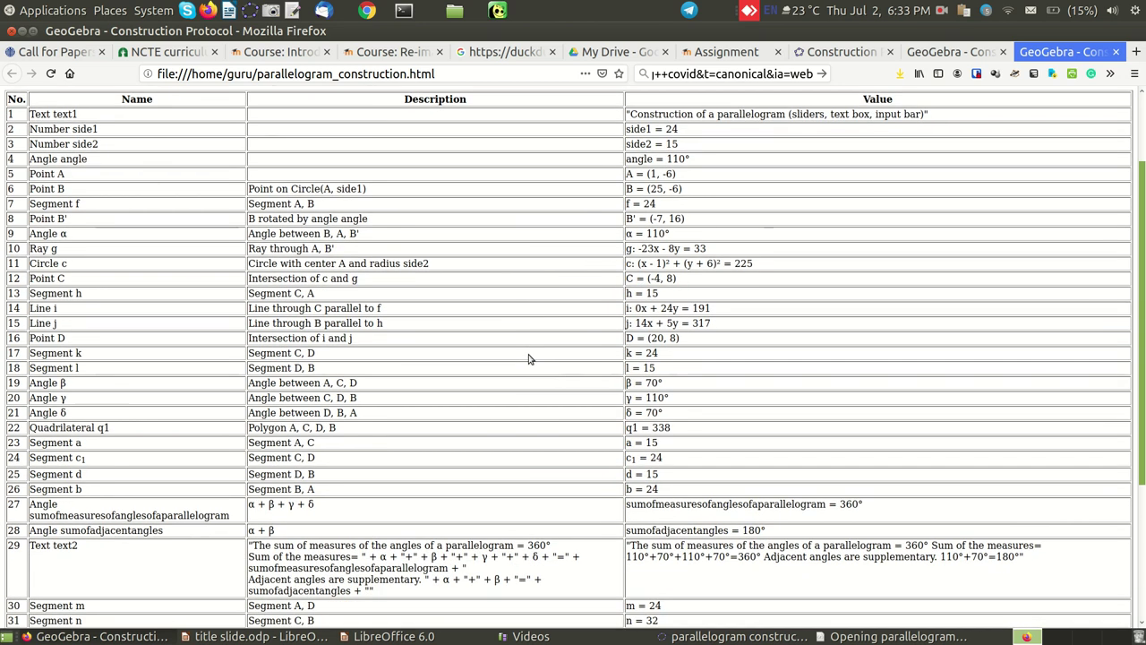
scroll(528, 358, "down", 2)
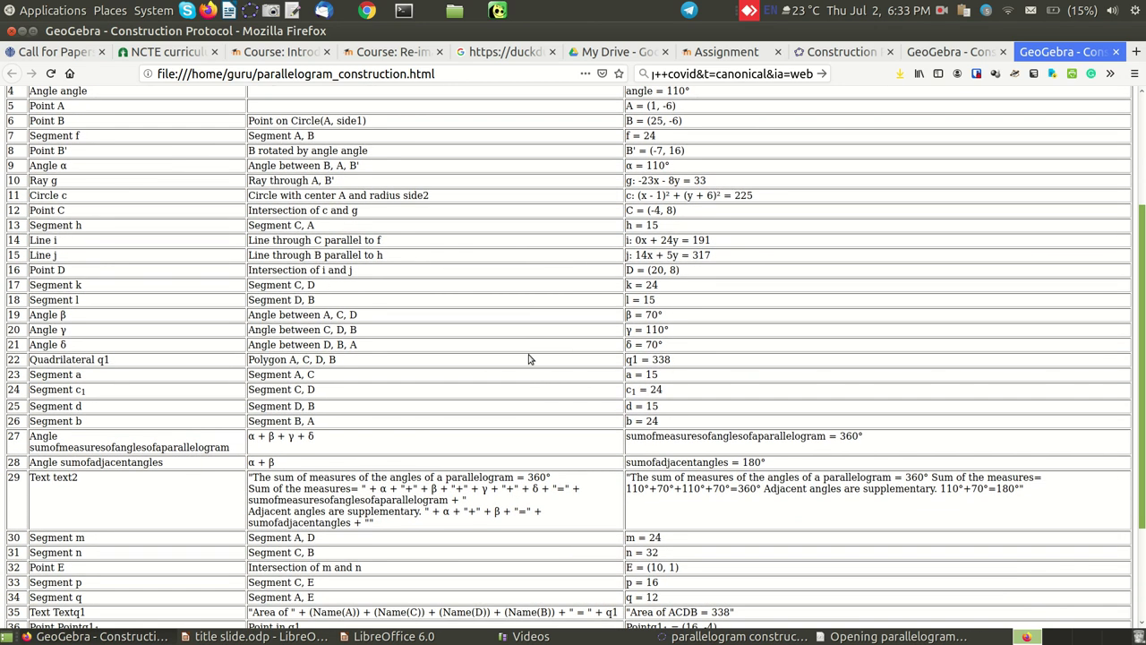
key("alt+Tab")
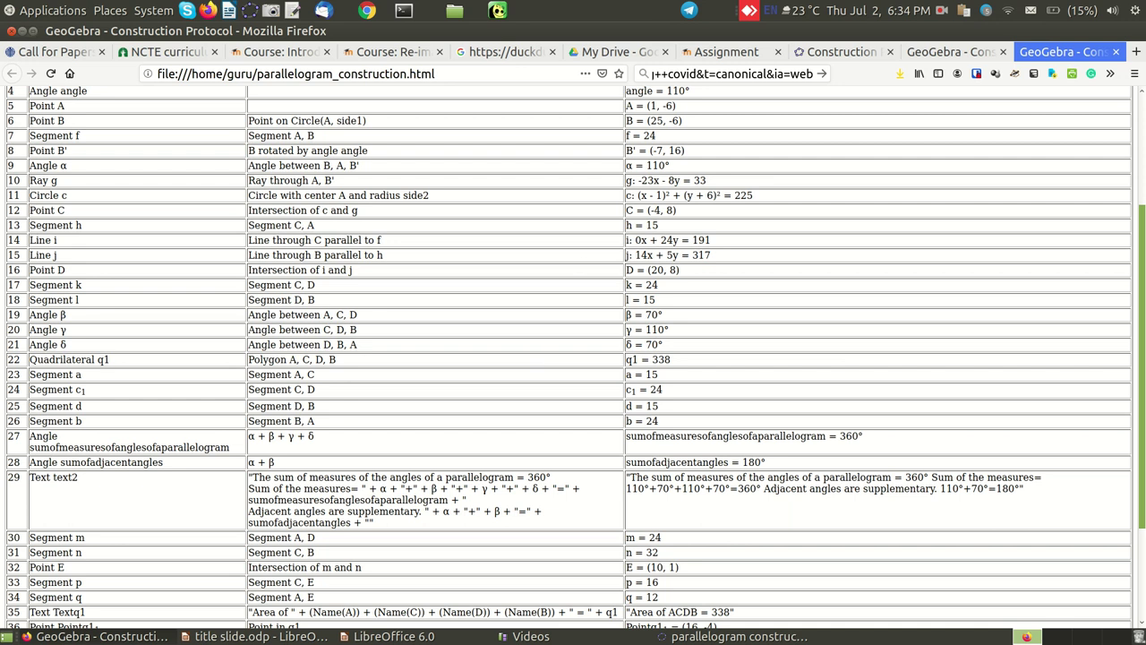
left_click(942, 10)
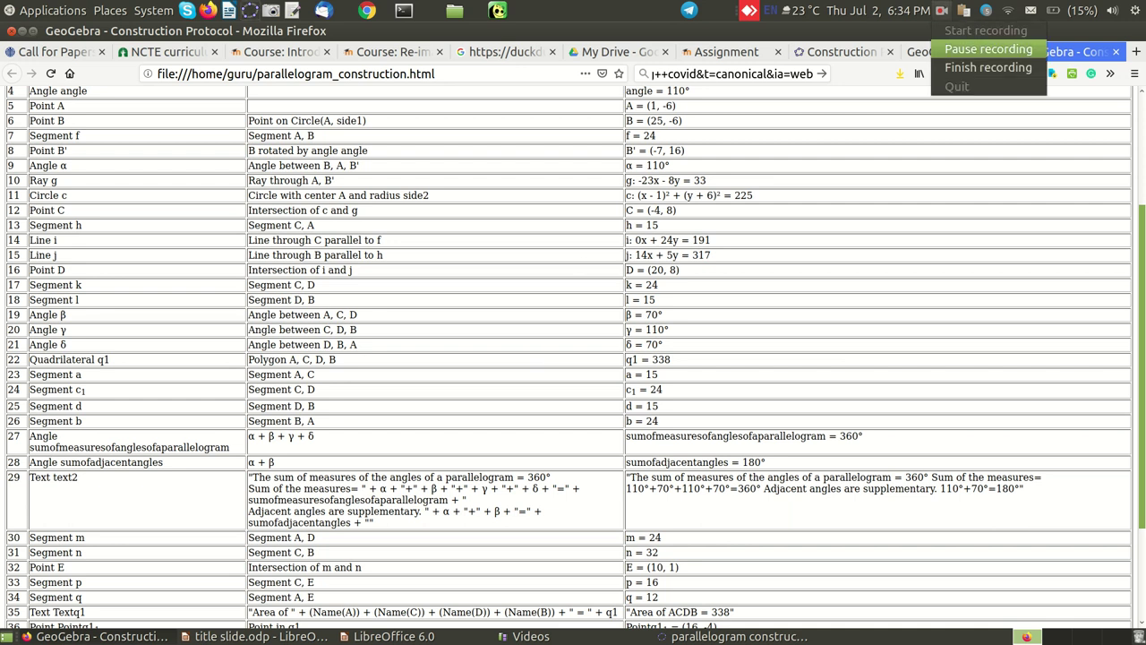